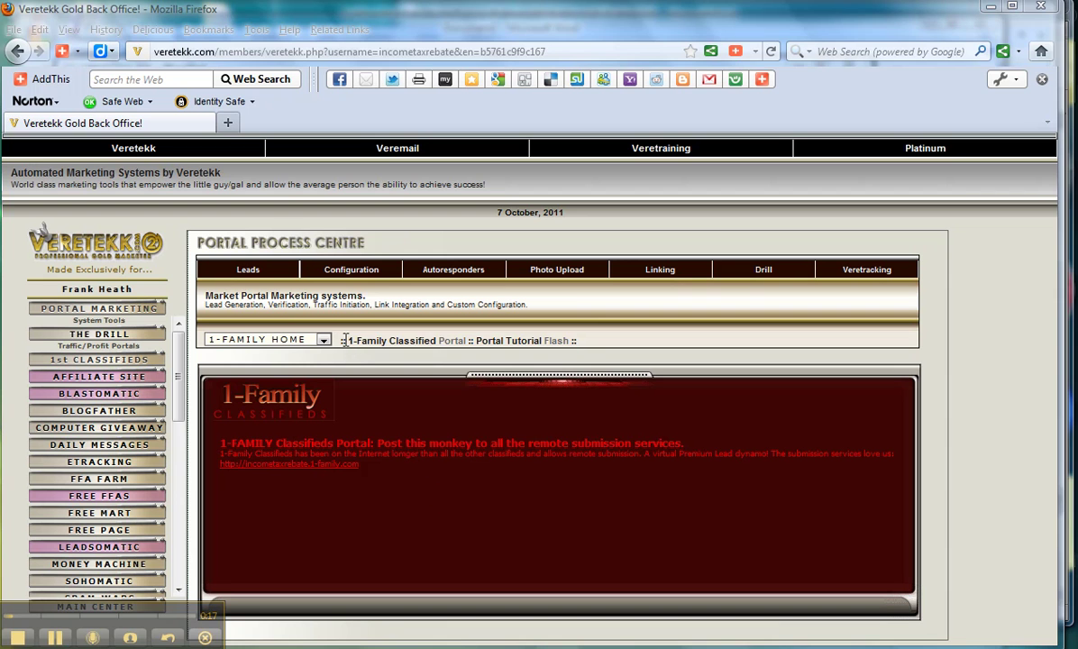
# Open the 1-Family Classified Portal page from the Veretekk back office
pyautogui.moveTo(346, 340); pyautogui.dragTo(577, 344)
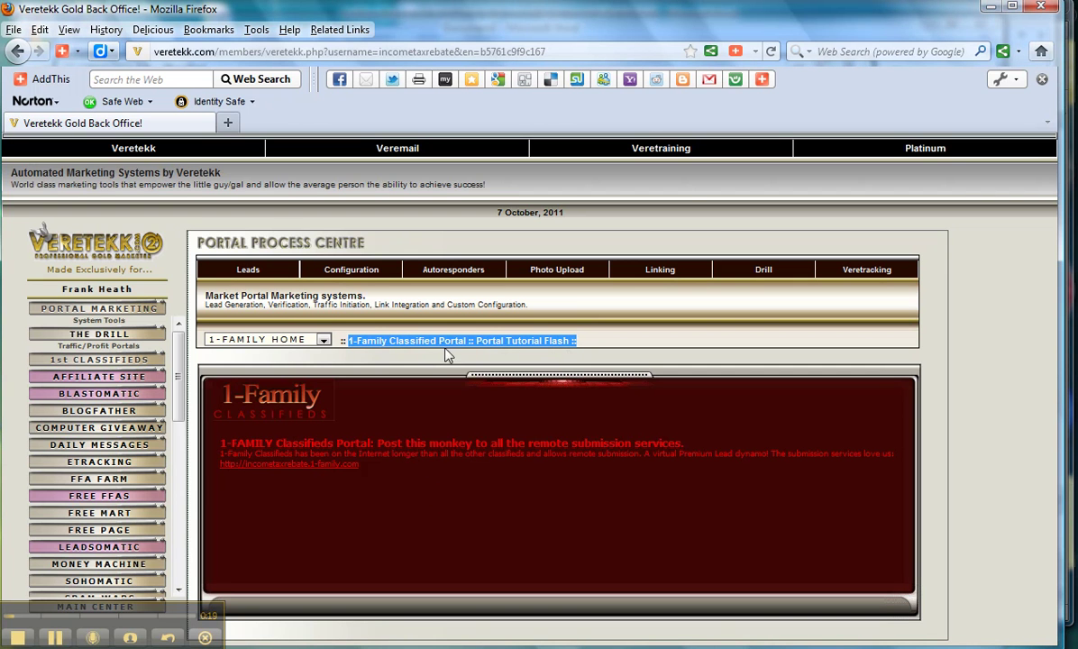
pyautogui.click(399, 337)
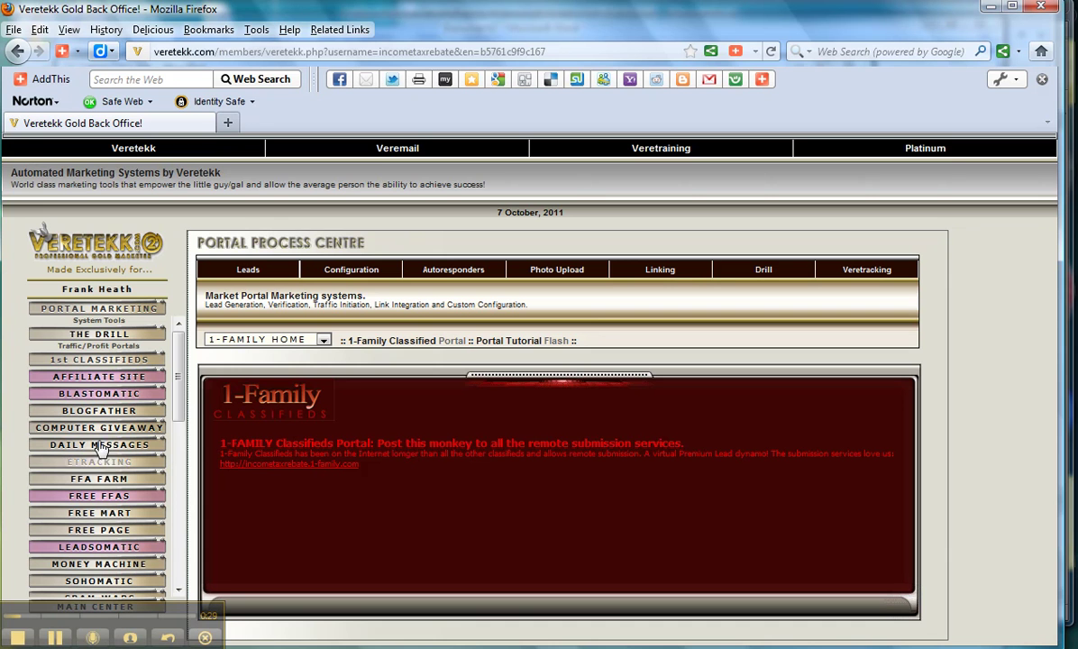
pyautogui.click(450, 342)
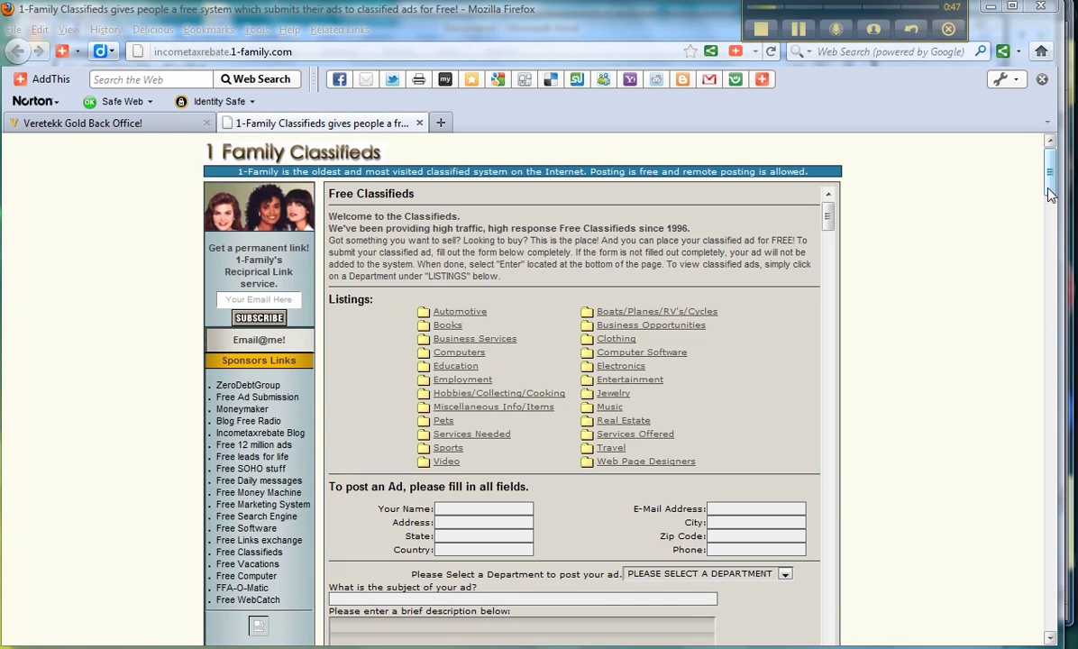
# Fill in the advertiser's name, street address, state and country in the ad posting form
pyautogui.moveTo(1051, 179); pyautogui.dragTo(1052, 185)
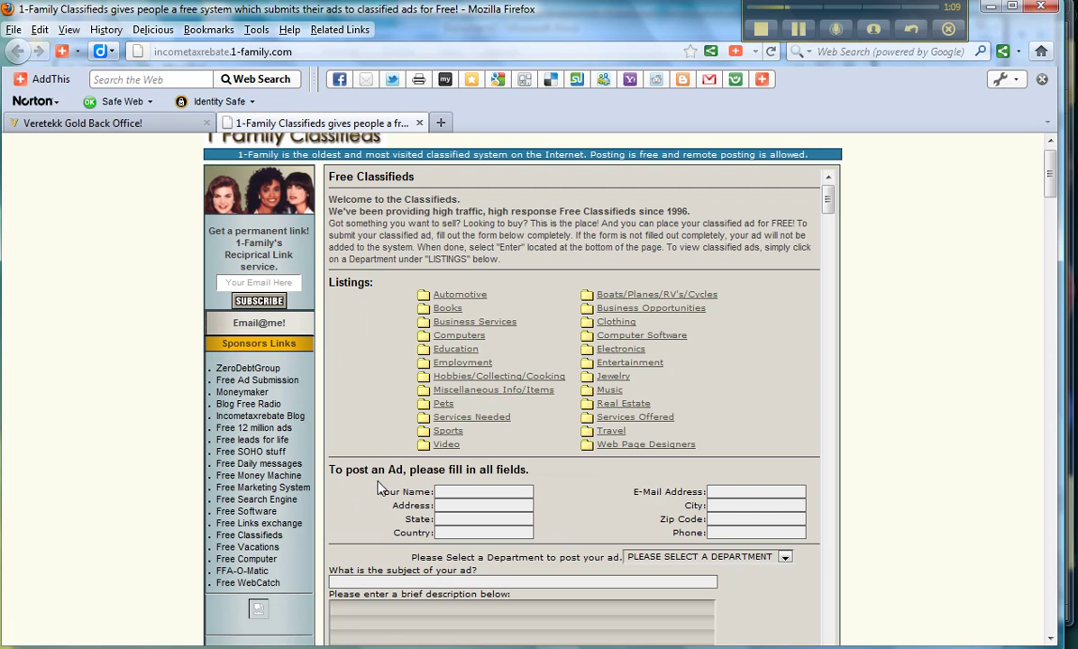
pyautogui.click(455, 491)
pyautogui.click(454, 509)
pyautogui.click(441, 505)
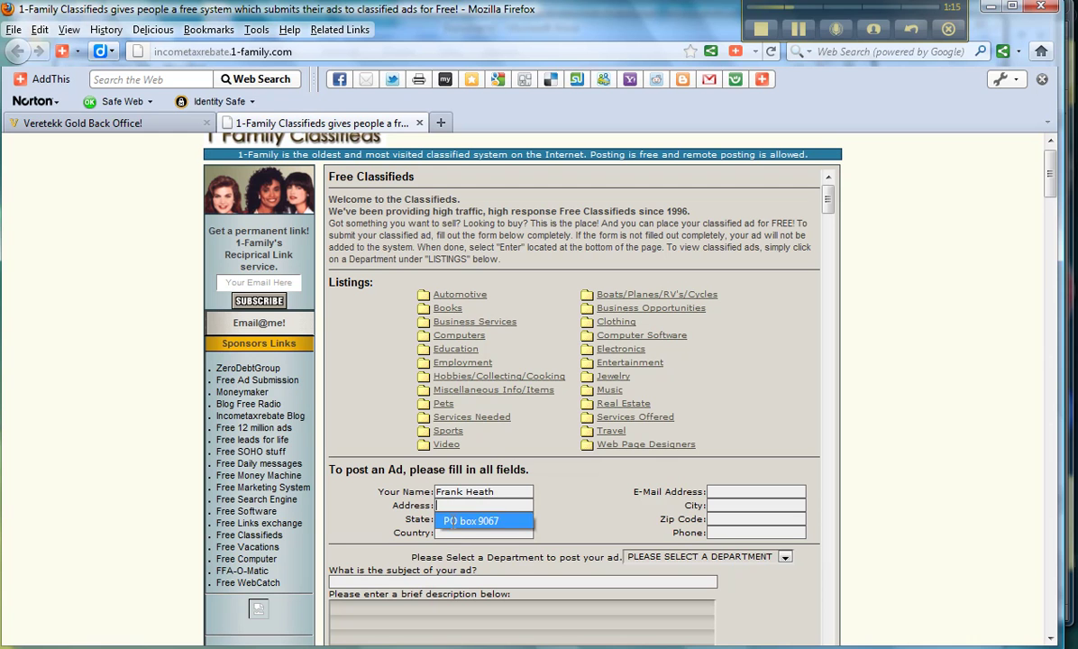
pyautogui.click(448, 518)
pyautogui.click(448, 518)
pyautogui.click(448, 518)
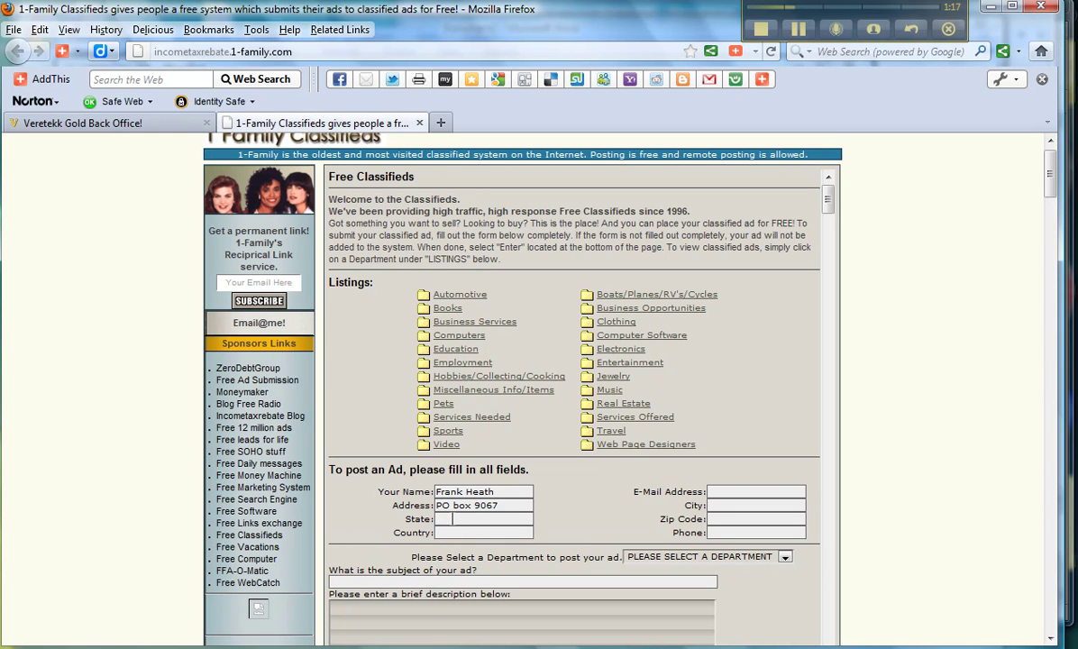
pyautogui.click(450, 520)
pyautogui.click(459, 535)
pyautogui.click(450, 532)
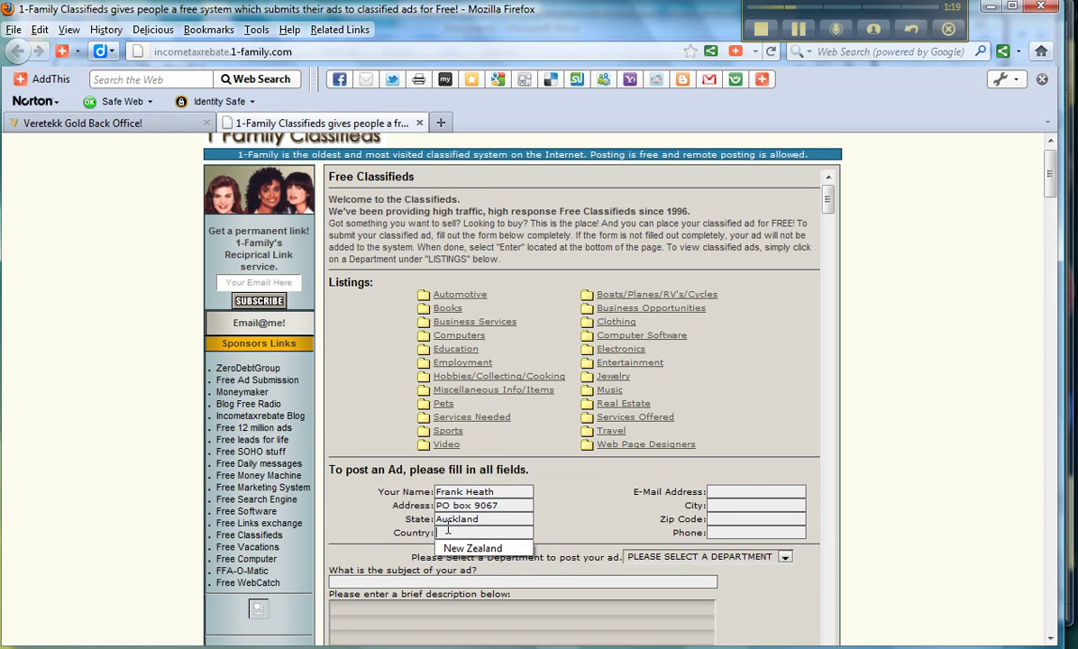
pyautogui.click(459, 550)
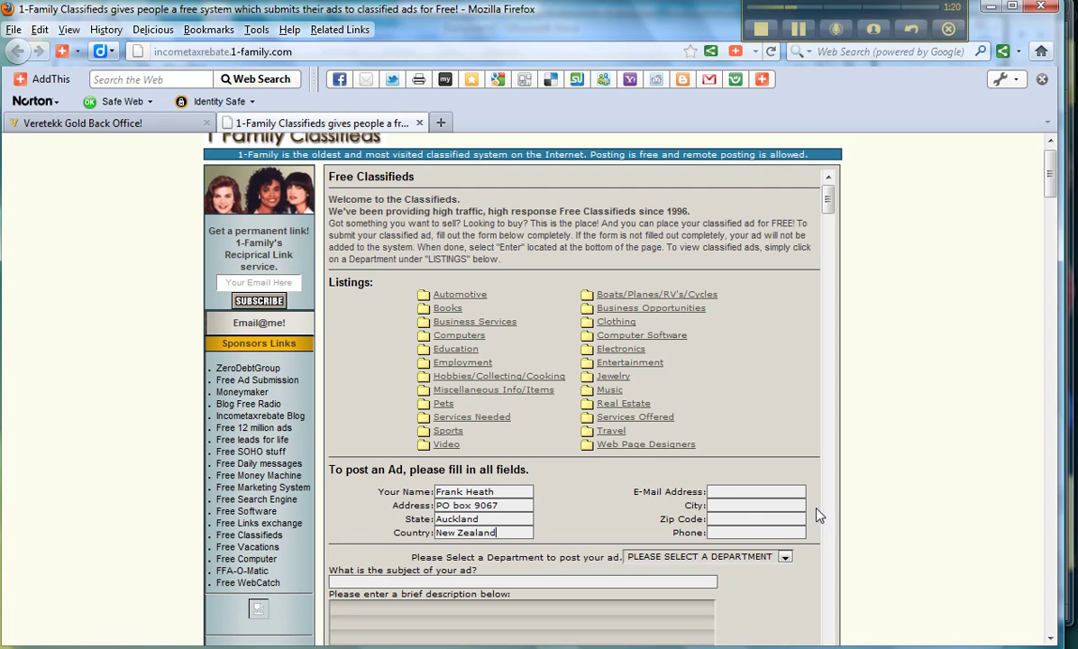
# Fill in the advertiser's e-mail address, city, zip code and phone number
pyautogui.click(724, 491)
pyautogui.click(736, 512)
pyautogui.click(726, 507)
pyautogui.click(724, 519)
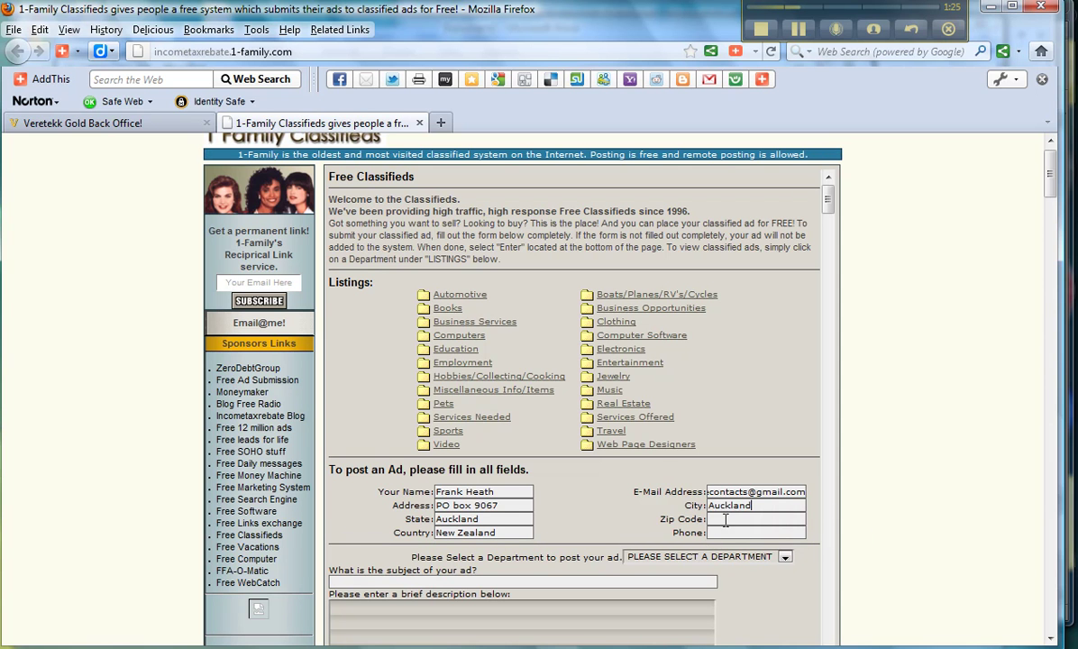
pyautogui.click(725, 519)
pyautogui.click(723, 532)
pyautogui.click(720, 532)
pyautogui.click(739, 546)
# Set the ad's department to Business Services/Investments and paste the copied ad text into the description, checking it through
pyautogui.click(784, 557)
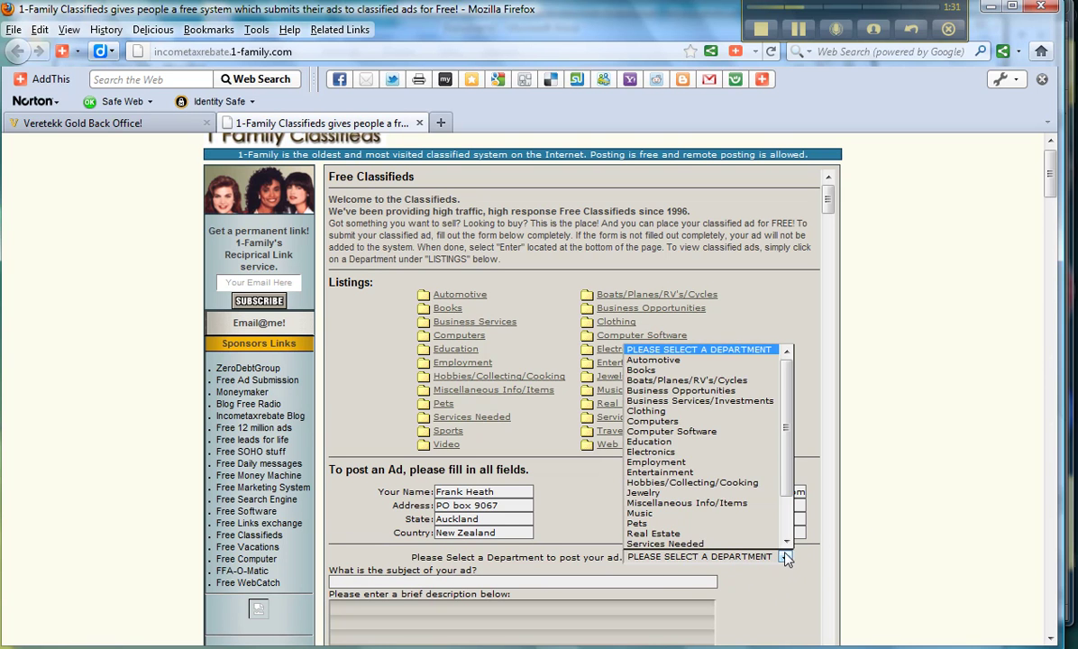
pyautogui.click(676, 401)
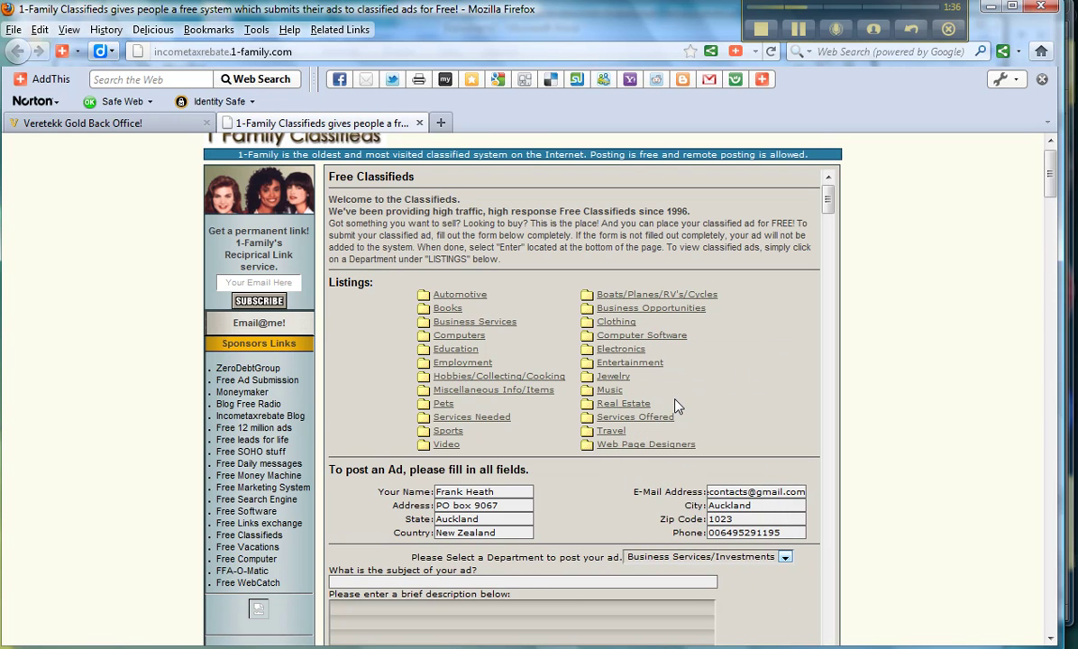
pyautogui.rightClick(345, 608)
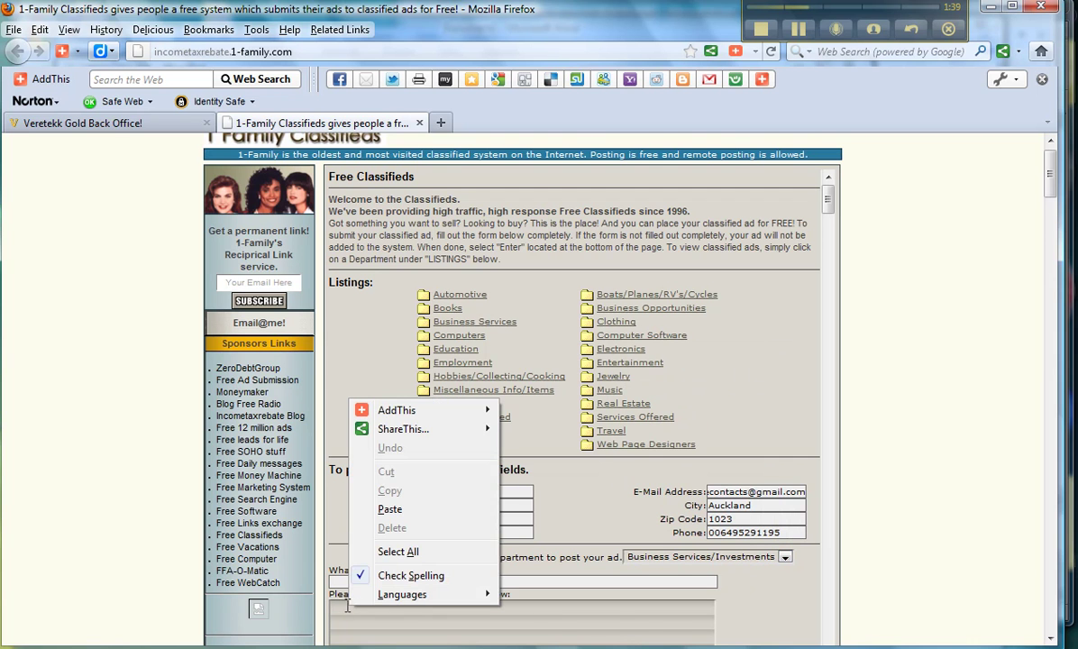
pyautogui.click(389, 509)
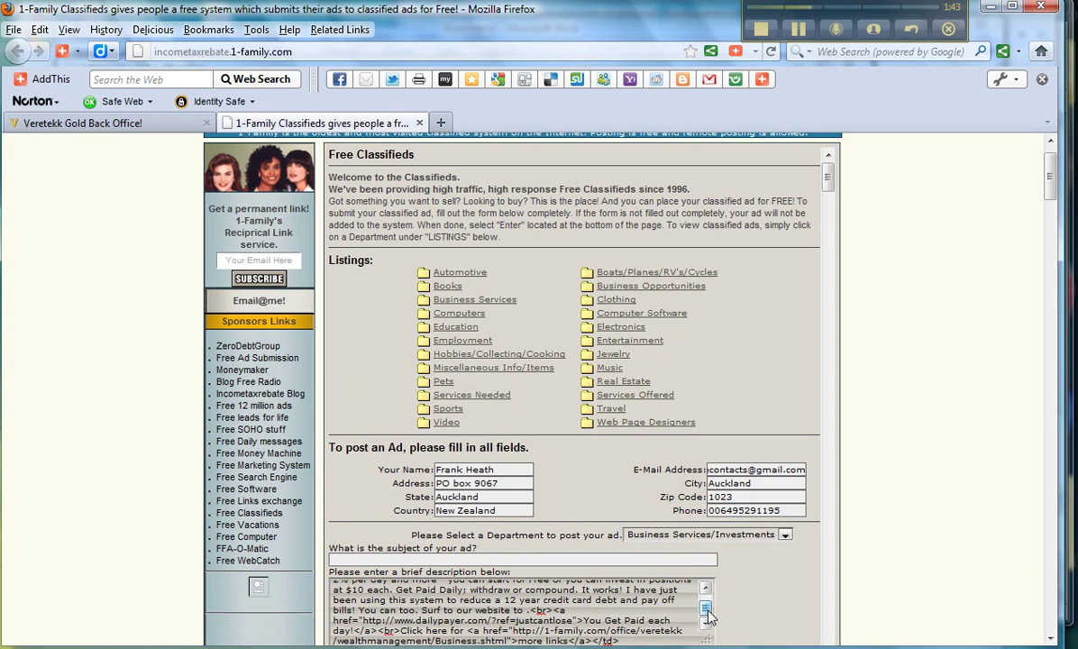
pyautogui.scroll(1, 707, 608)
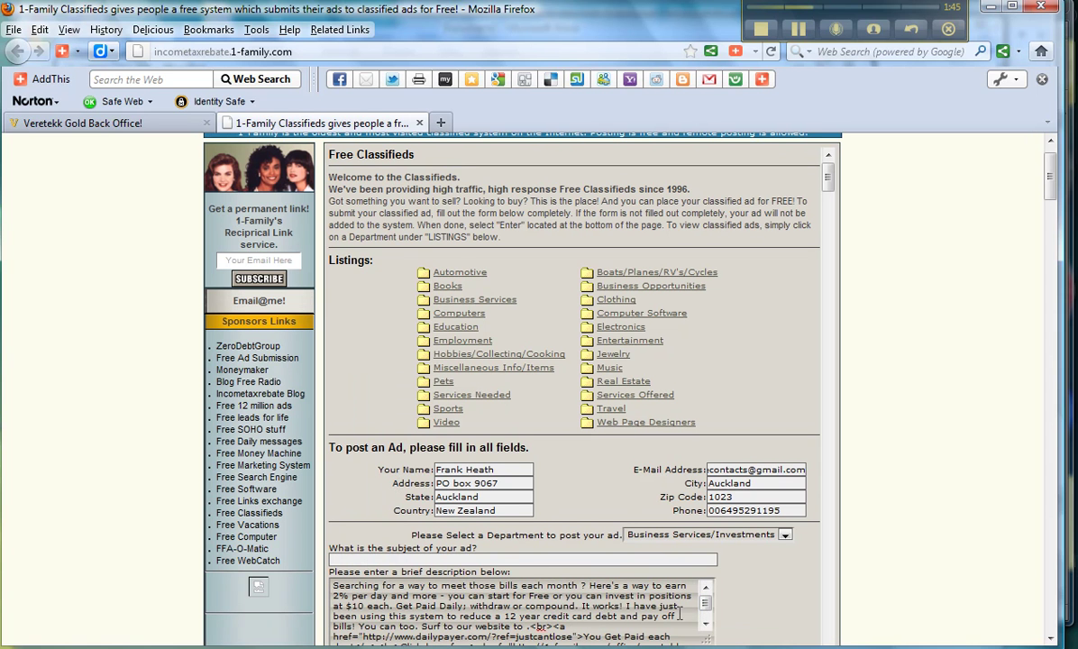
pyautogui.scroll(-1, 705, 609)
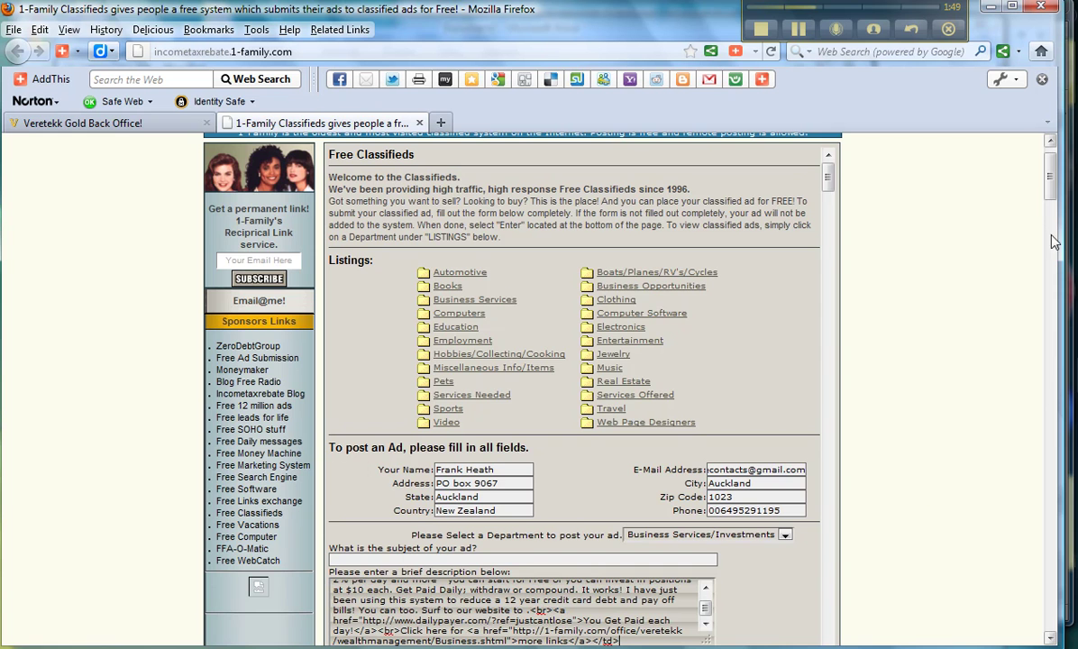
pyautogui.moveTo(1050, 190); pyautogui.dragTo(1050, 214)
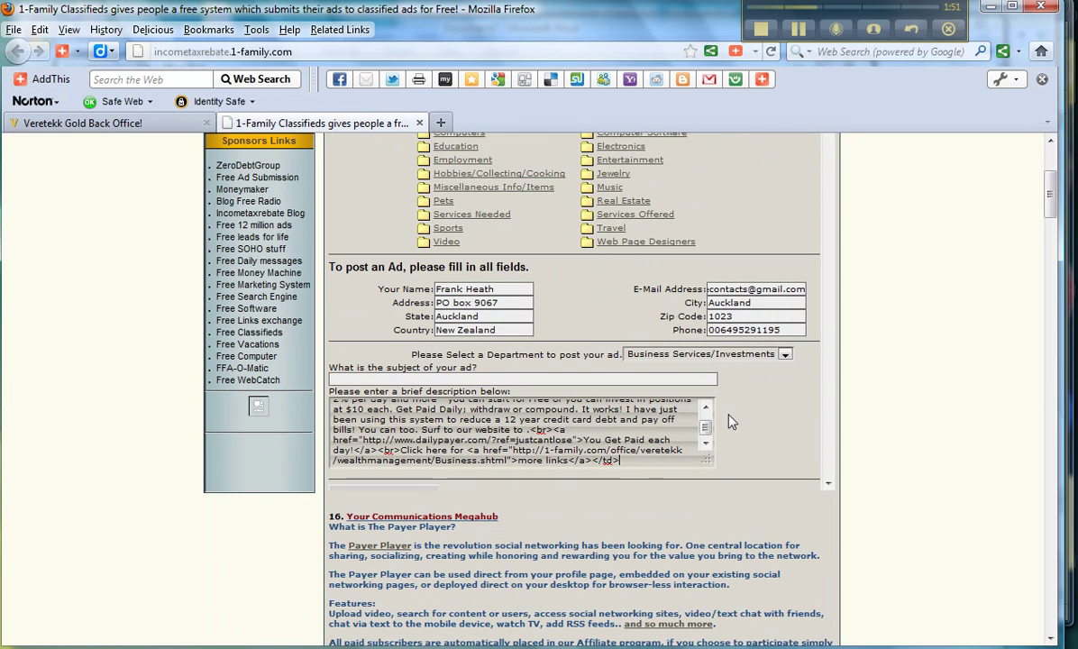
pyautogui.moveTo(623, 460)
pyautogui.mouseDown()
pyautogui.moveTo(334, 463)
pyautogui.moveTo(304, 413)
pyautogui.moveTo(326, 431)
pyautogui.moveTo(327, 462)
pyautogui.moveTo(630, 460)
pyautogui.mouseUp()
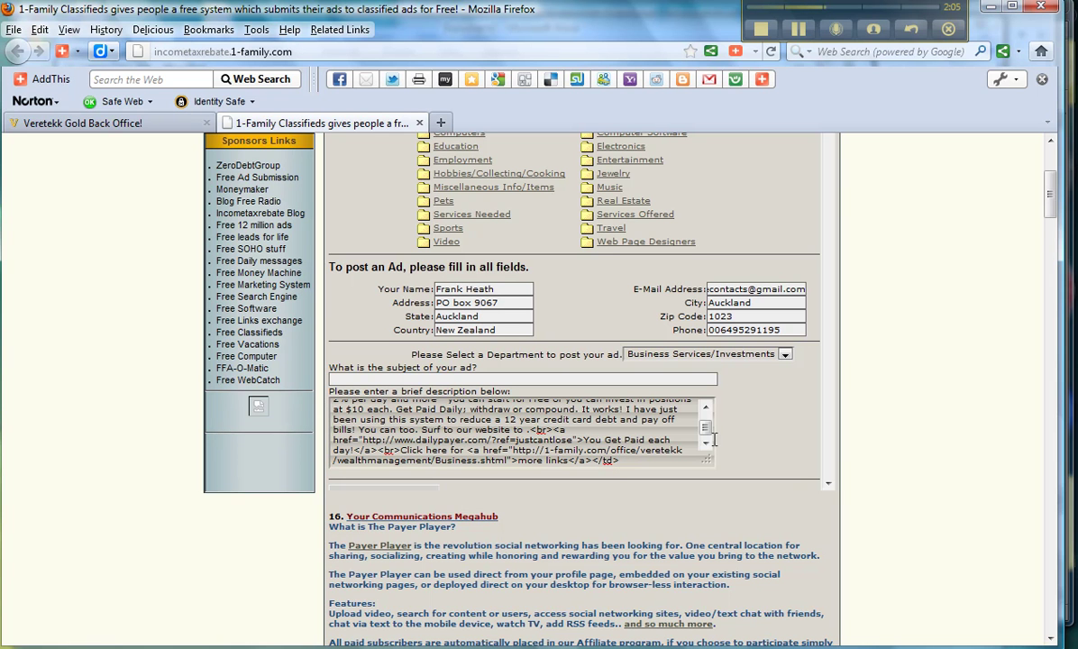
pyautogui.moveTo(710, 428); pyautogui.dragTo(710, 424)
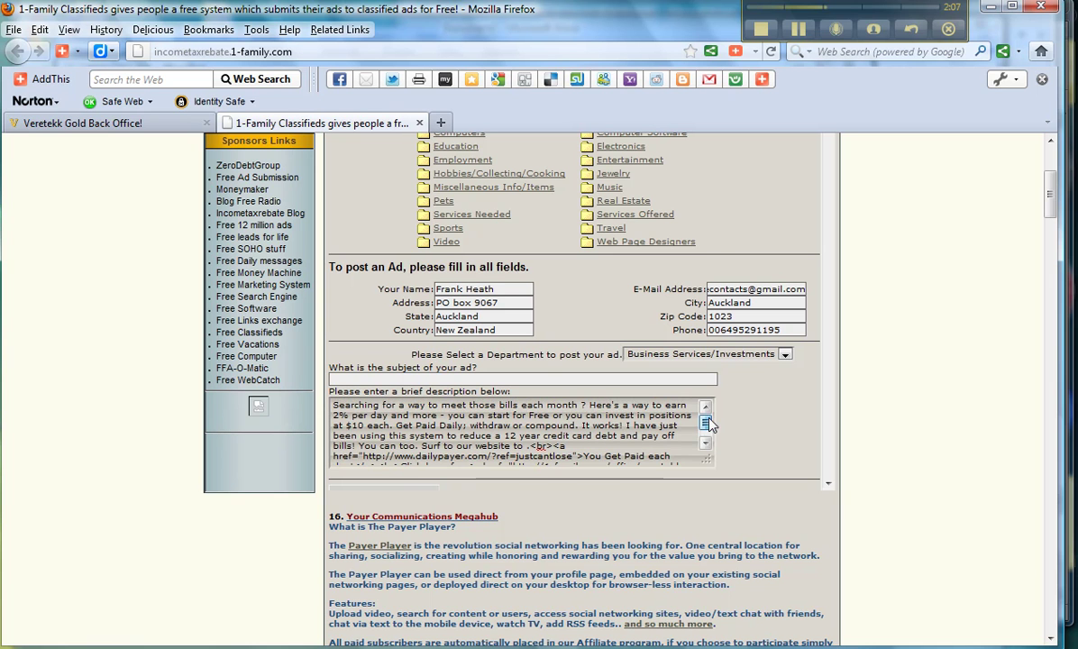
# Choose "BeatCredit Card Debt" as the ad's subject and submit the ad
pyautogui.click(347, 380)
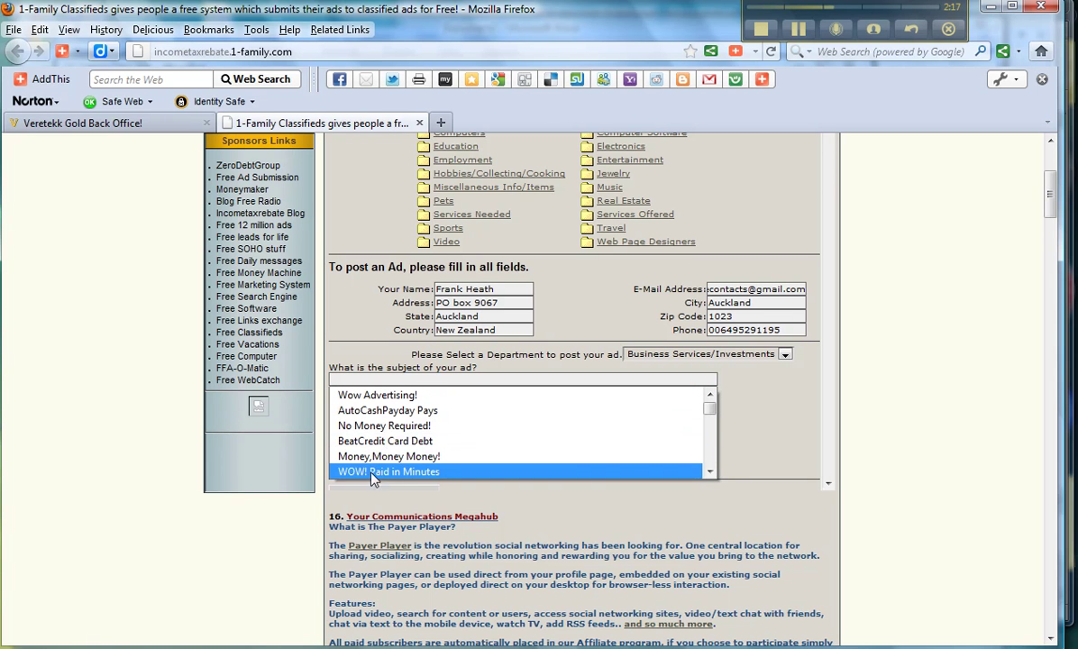
pyautogui.click(378, 442)
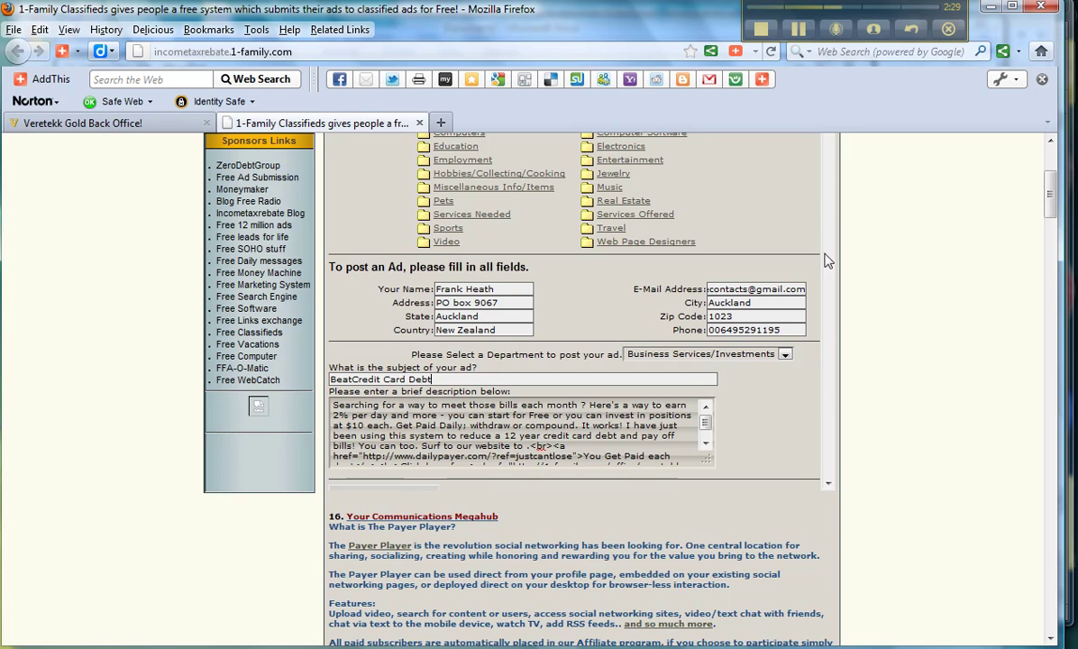
pyautogui.scroll(4, 822, 303)
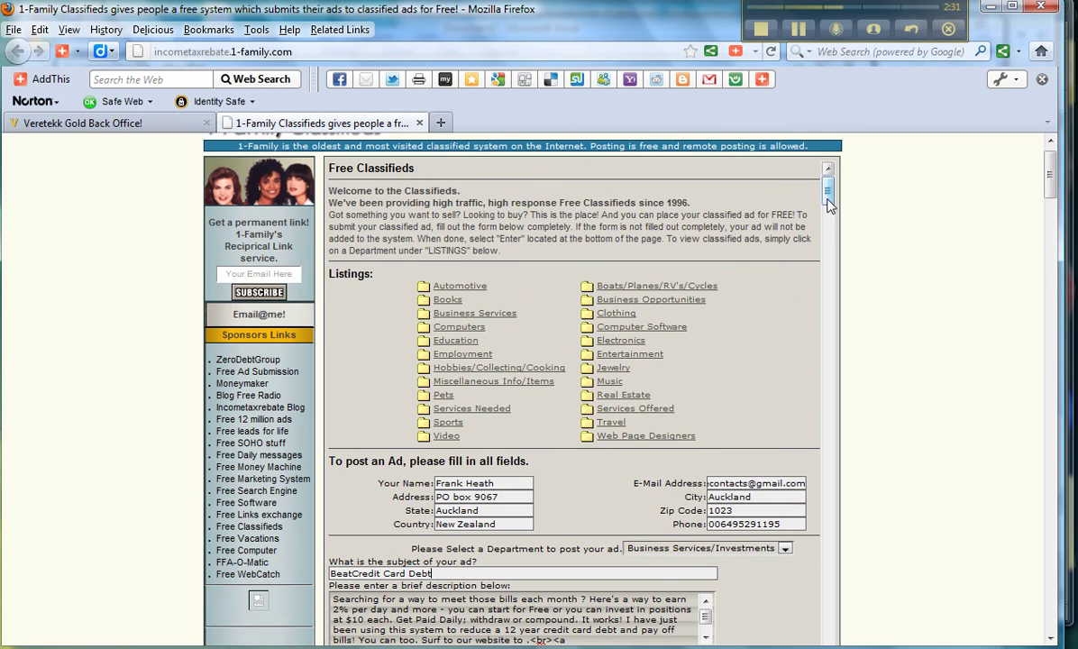
pyautogui.scroll(-6, 822, 239)
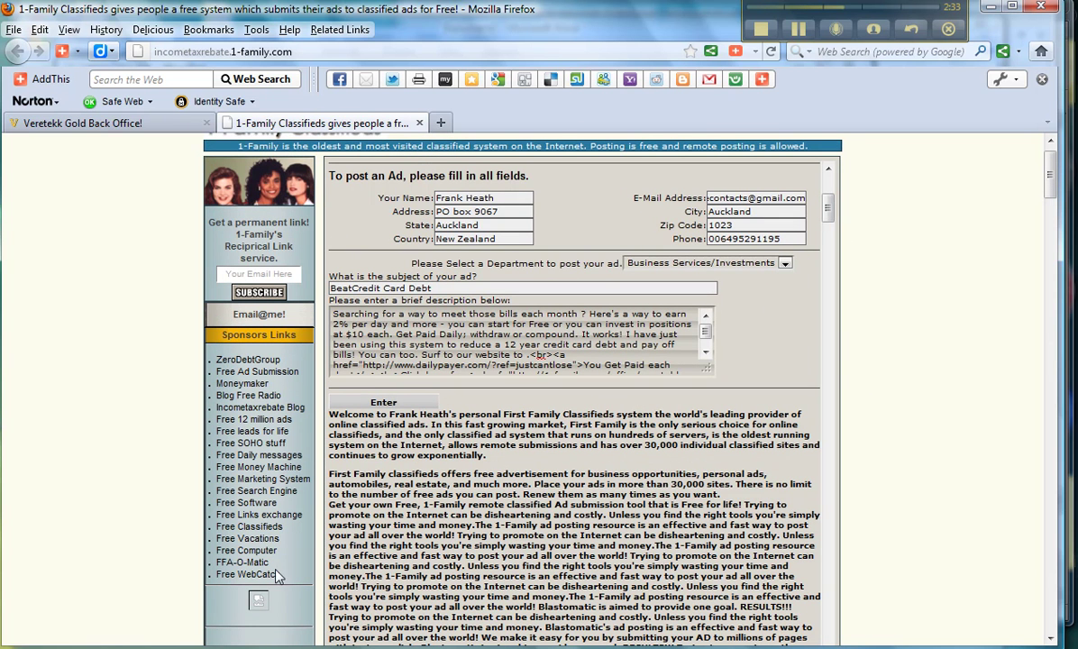
pyautogui.click(383, 403)
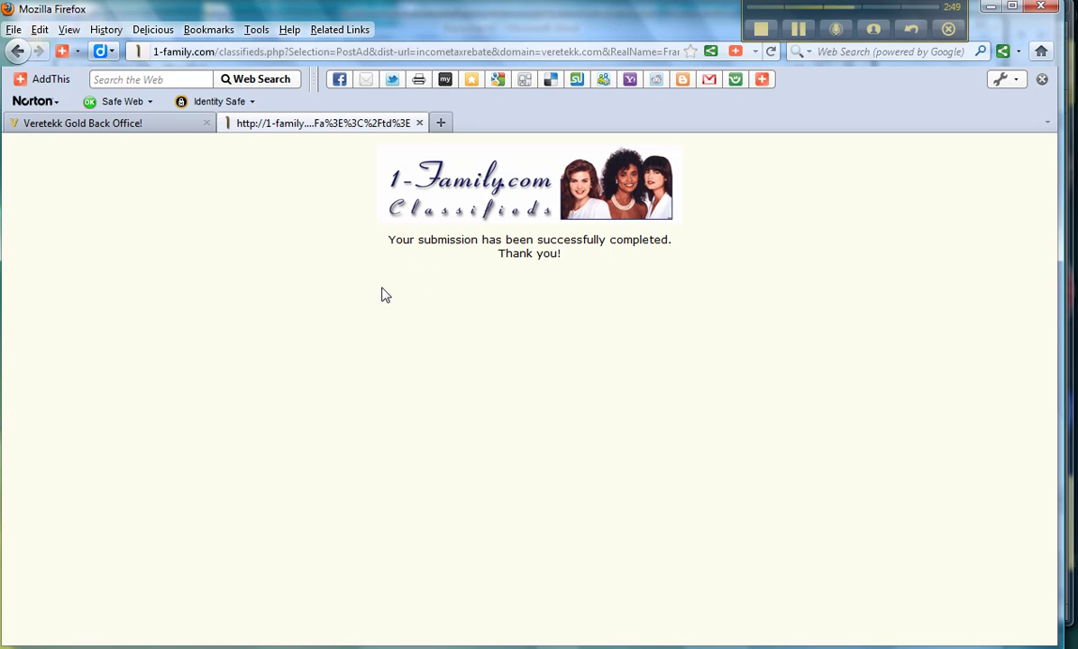
# Return to the filled-in ad form and change the department to Employment
pyautogui.click(17, 52)
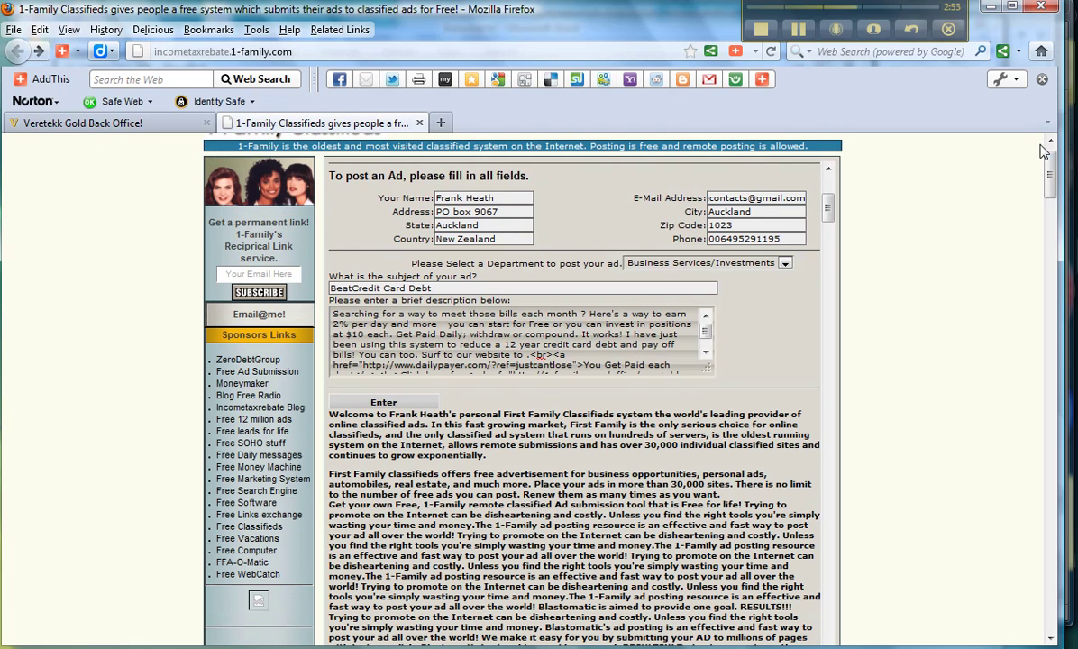
pyautogui.moveTo(1050, 180); pyautogui.dragTo(1049, 177)
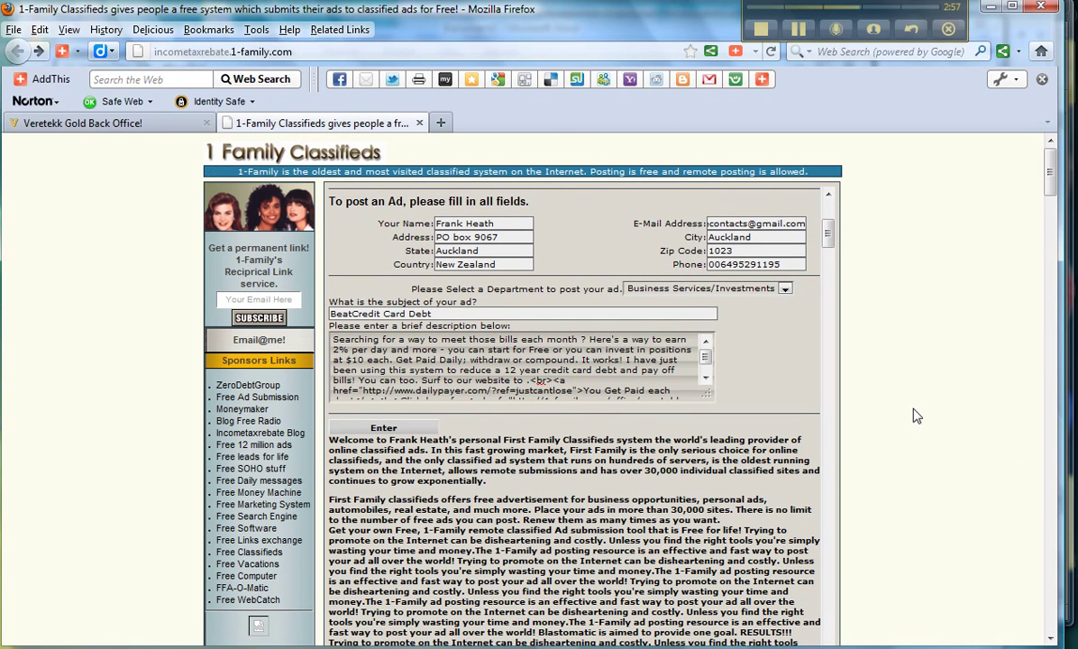
pyautogui.scroll(6, 822, 251)
pyautogui.scroll(-4, 827, 259)
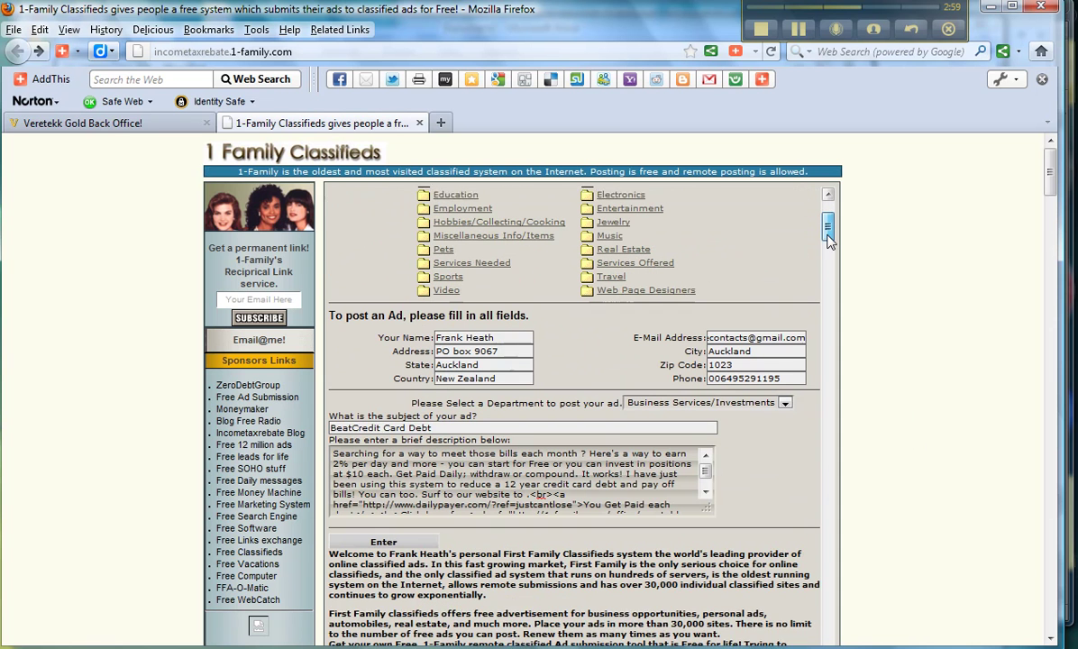
pyautogui.click(785, 388)
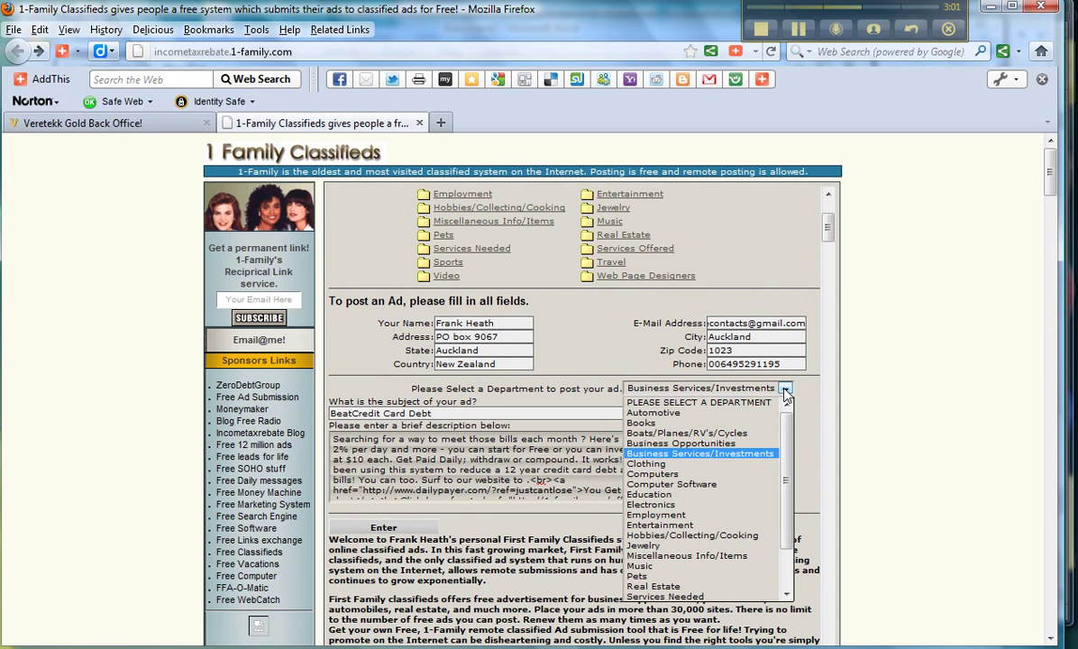
pyautogui.click(641, 515)
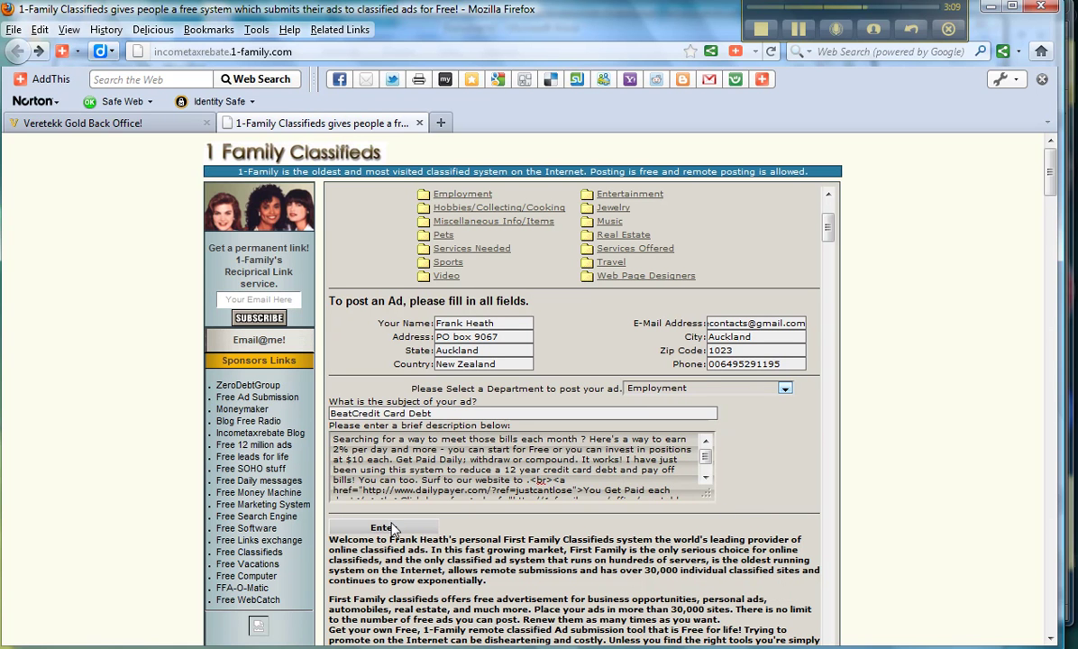
# Replace the ad's subject with "Why get a job?" and submit the ad
pyautogui.moveTo(433, 413); pyautogui.dragTo(309, 412)
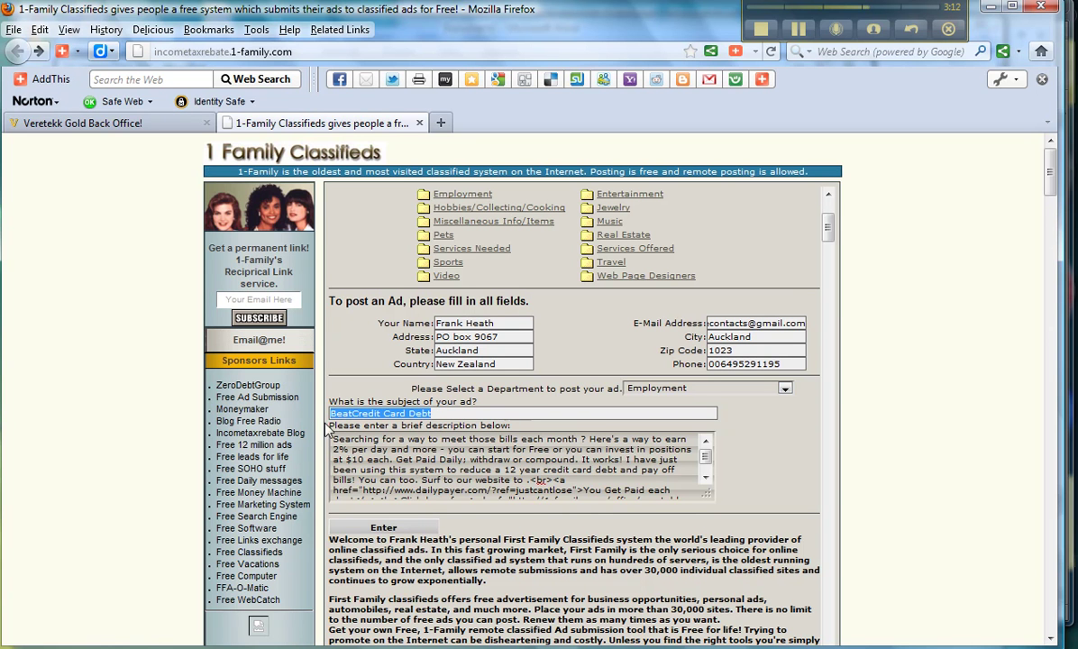
pyautogui.press('Delete')
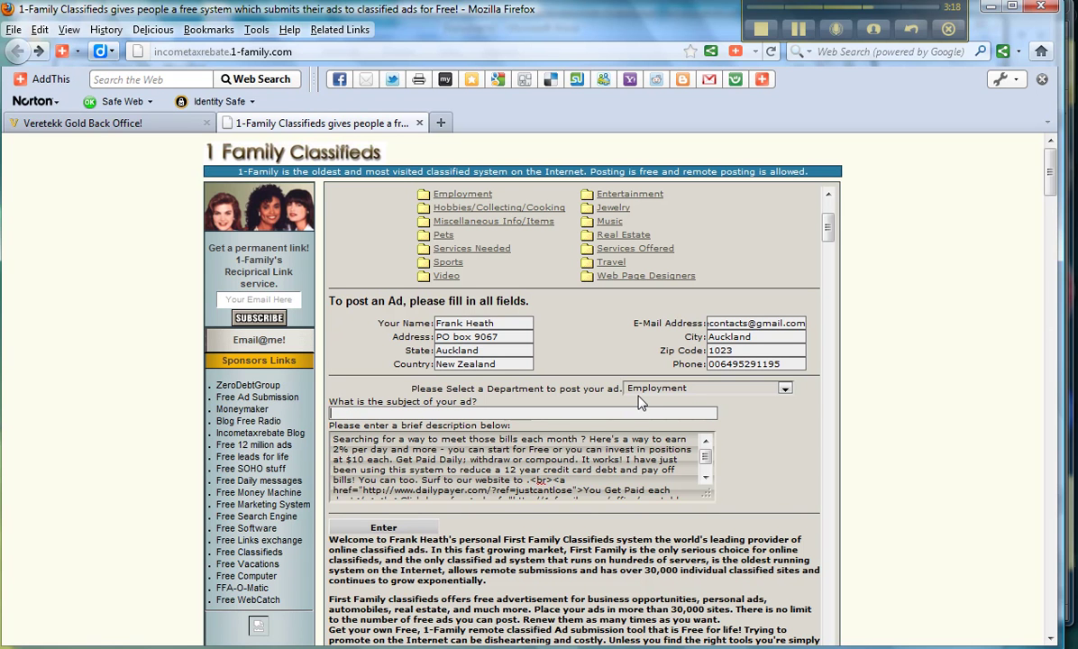
pyautogui.click(443, 412)
pyautogui.write('Why')
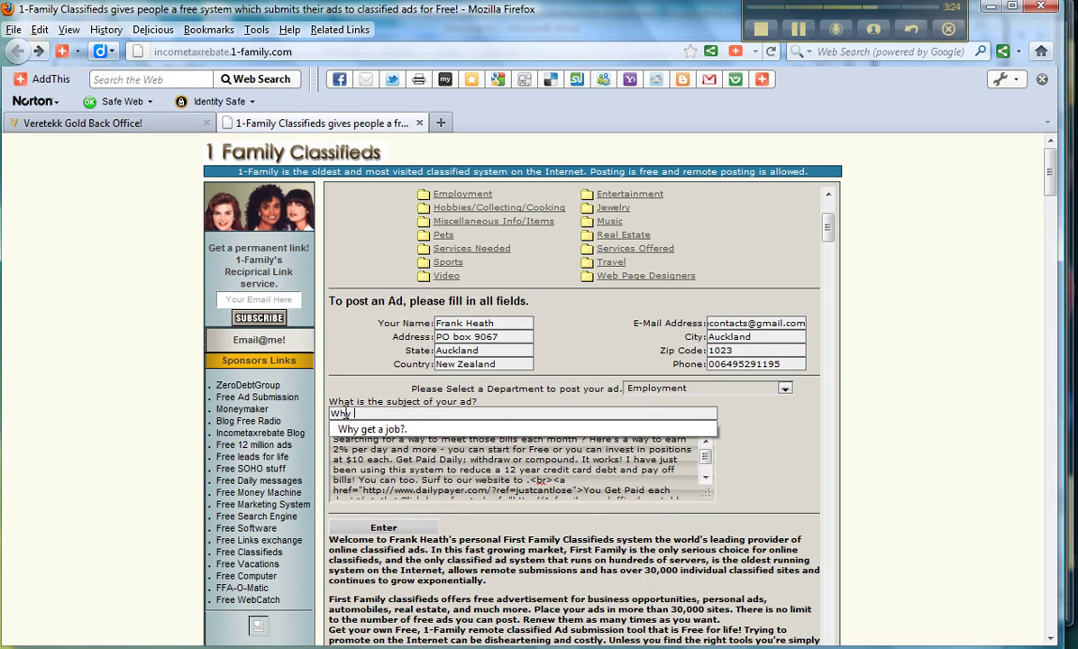
pyautogui.write(' get a job?')
pyautogui.press('Down')
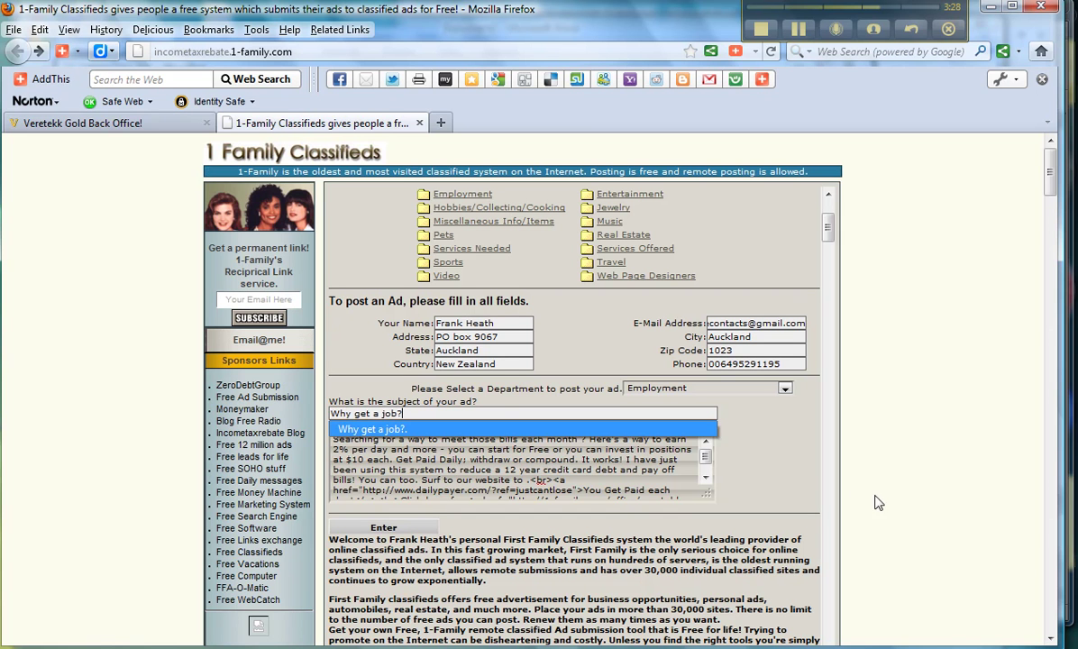
pyautogui.press('Return')
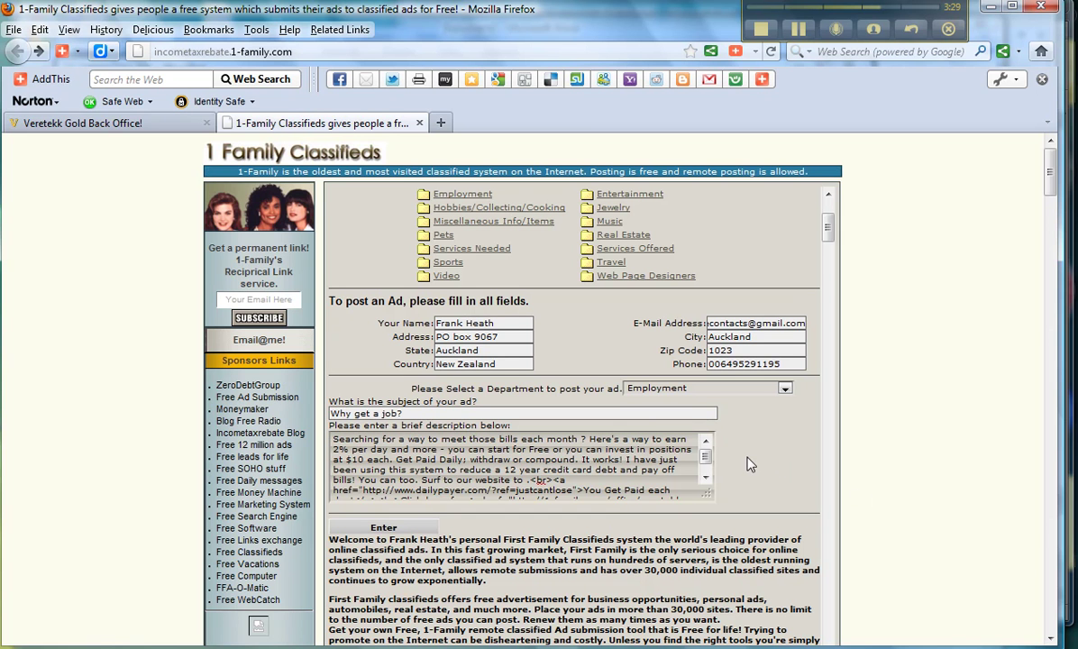
pyautogui.click(382, 529)
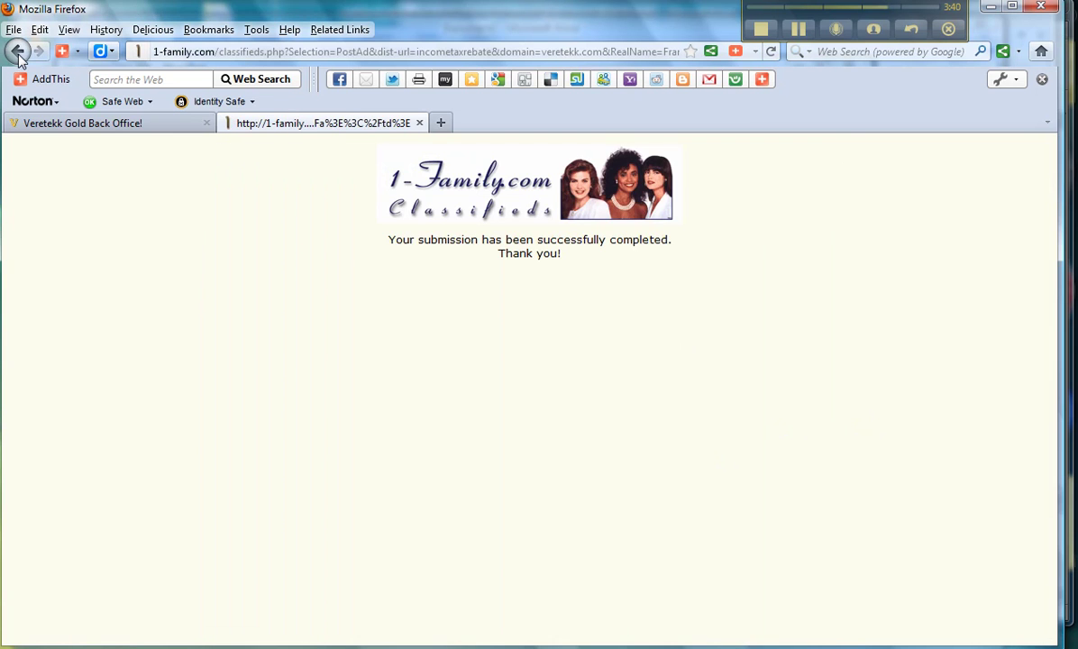
# Return to the filled-in ad form and look over the departments available for posting the ad
pyautogui.click(18, 51)
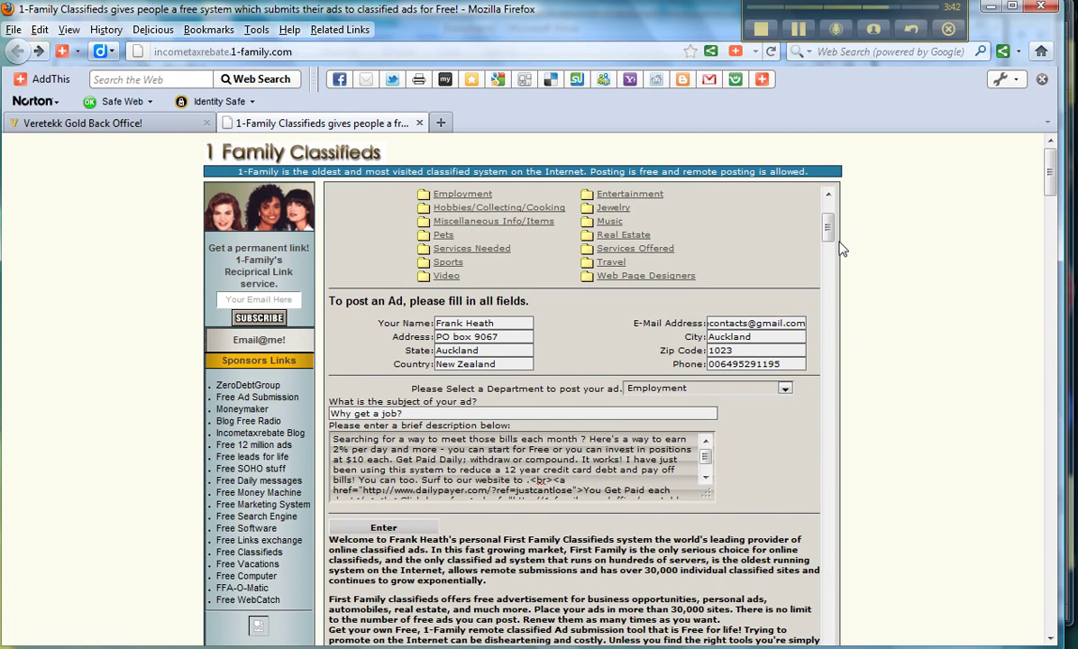
pyautogui.click(738, 388)
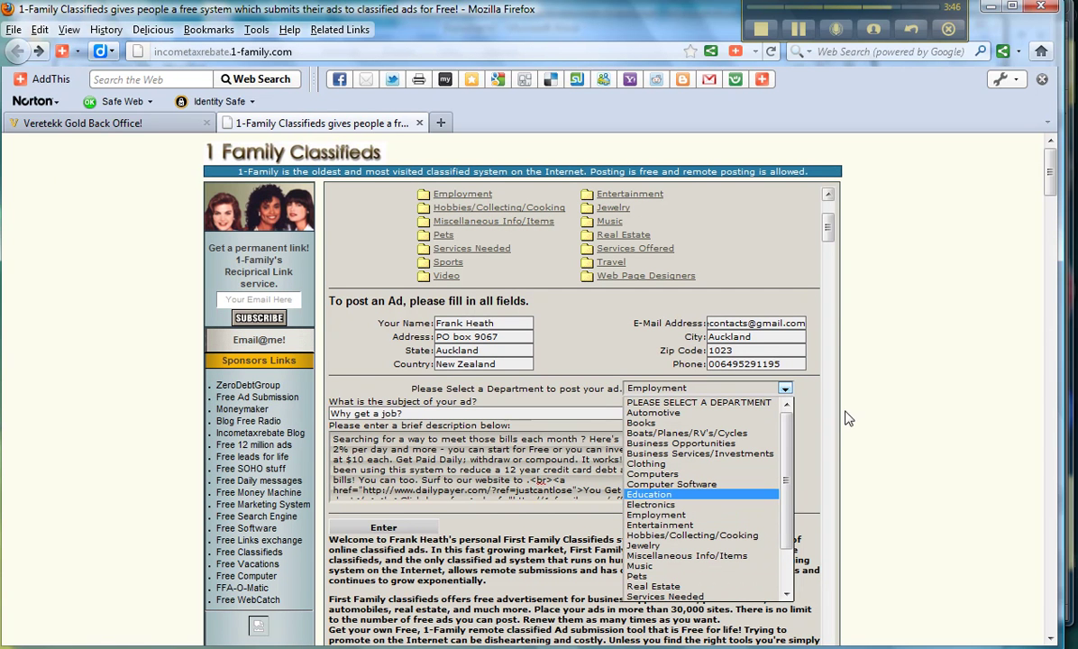
pyautogui.click(829, 242)
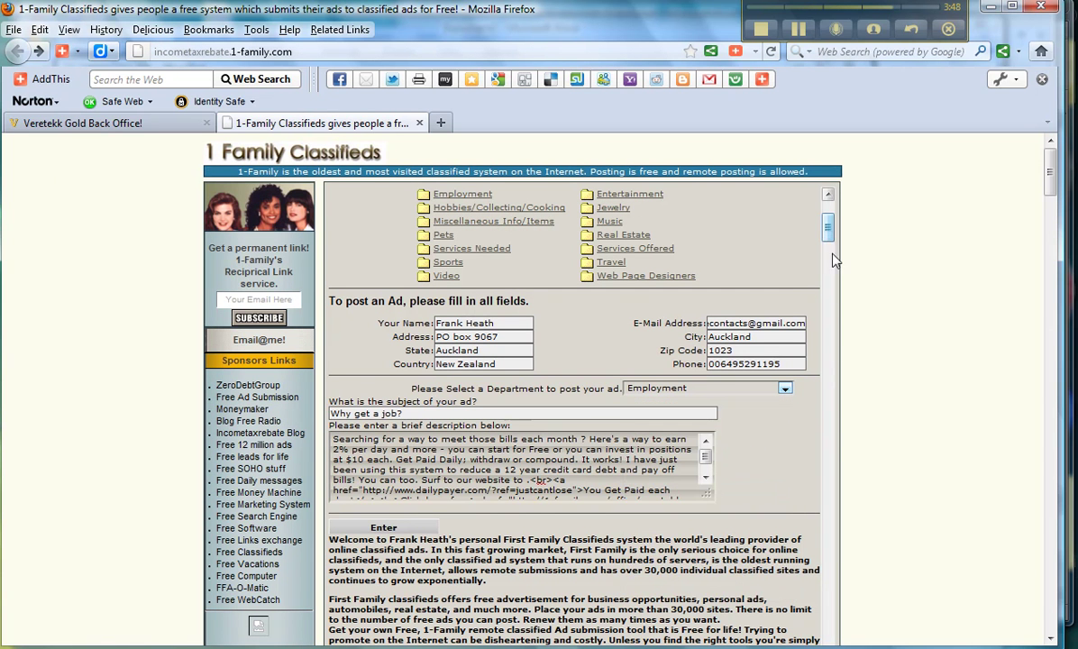
# Examine the sample ads below the posting form down to the end, and return to the department listings and the form
pyautogui.scroll(-15, 832, 270)
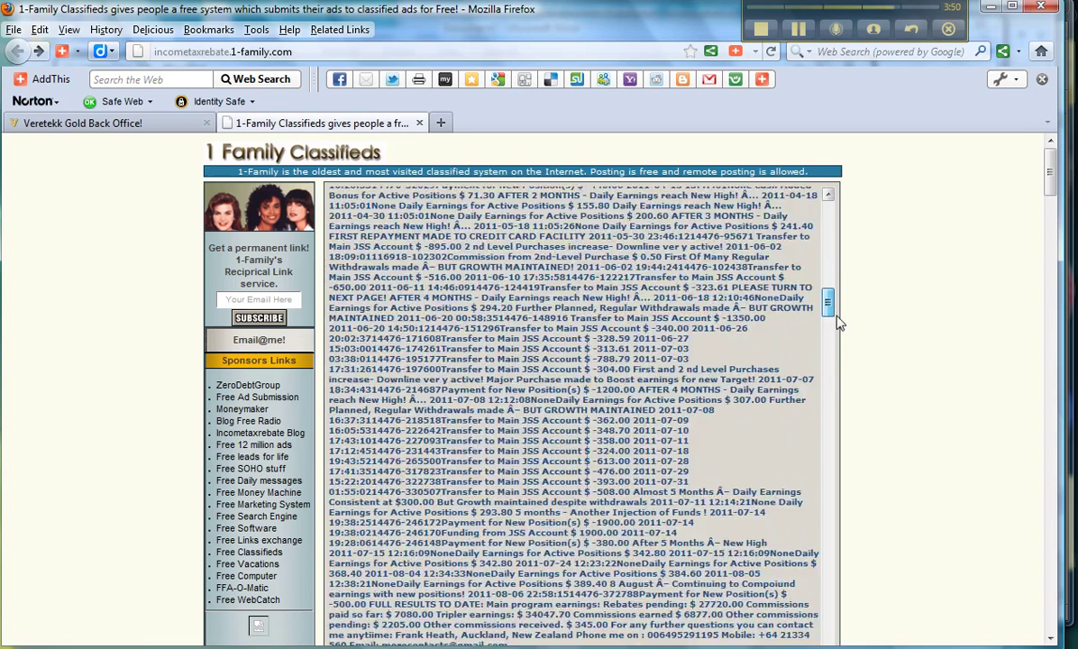
pyautogui.moveTo(837, 353); pyautogui.dragTo(829, 631)
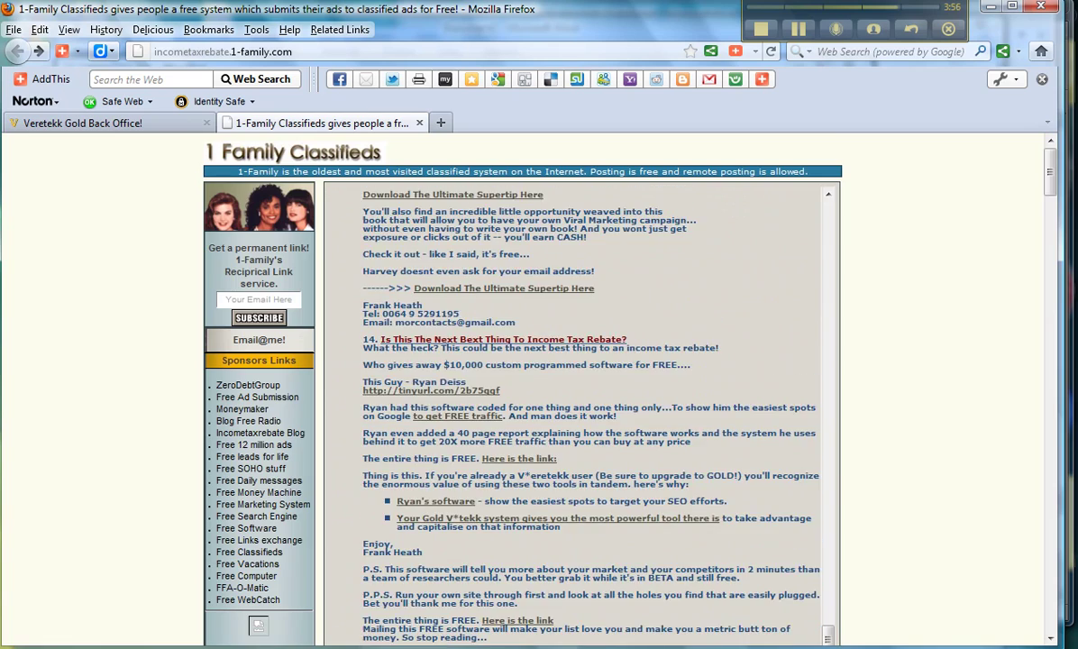
pyautogui.moveTo(1048, 165); pyautogui.dragTo(1050, 189)
pyautogui.moveTo(570, 544); pyautogui.dragTo(399, 187)
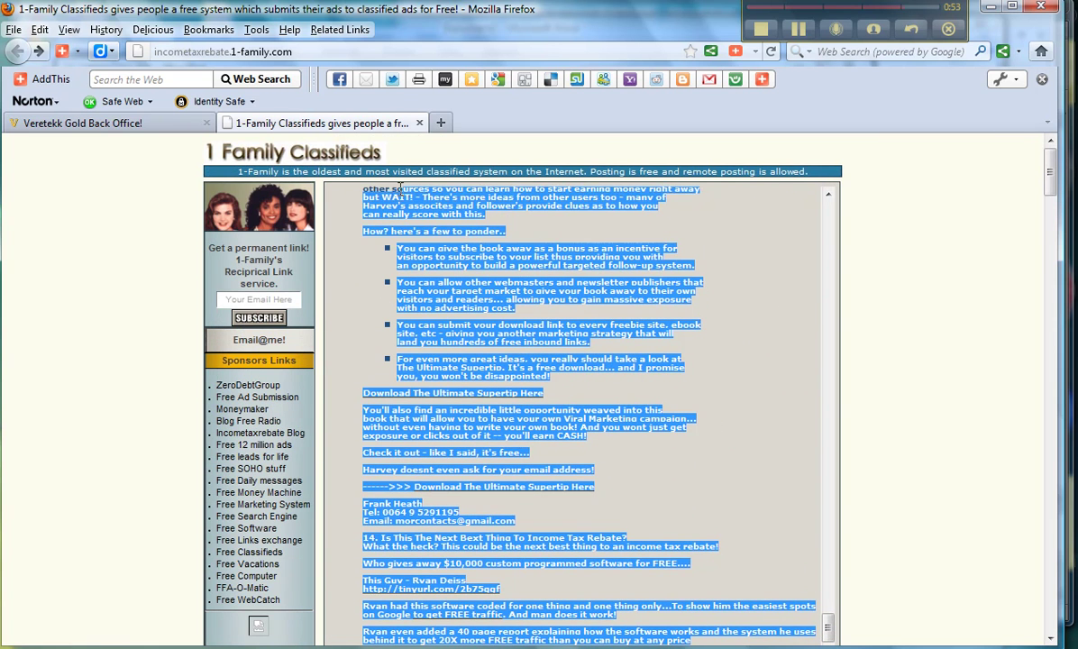
pyautogui.moveTo(829, 628); pyautogui.dragTo(828, 221)
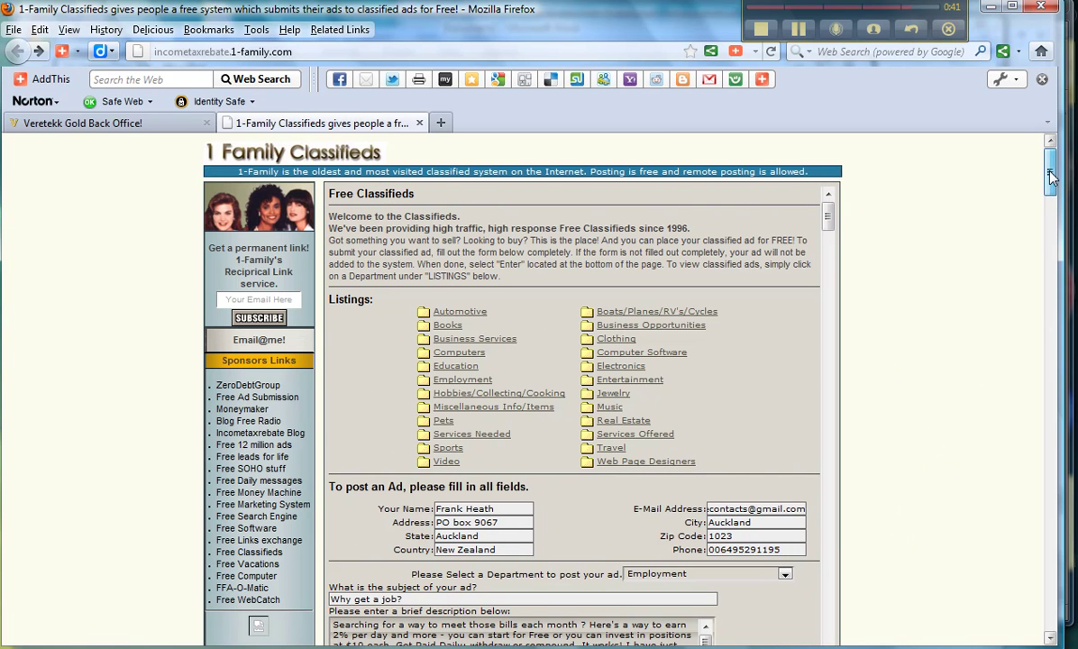
pyautogui.moveTo(1047, 178)
pyautogui.mouseDown()
pyautogui.moveTo(1052, 197)
pyautogui.moveTo(1051, 171)
pyautogui.mouseUp()
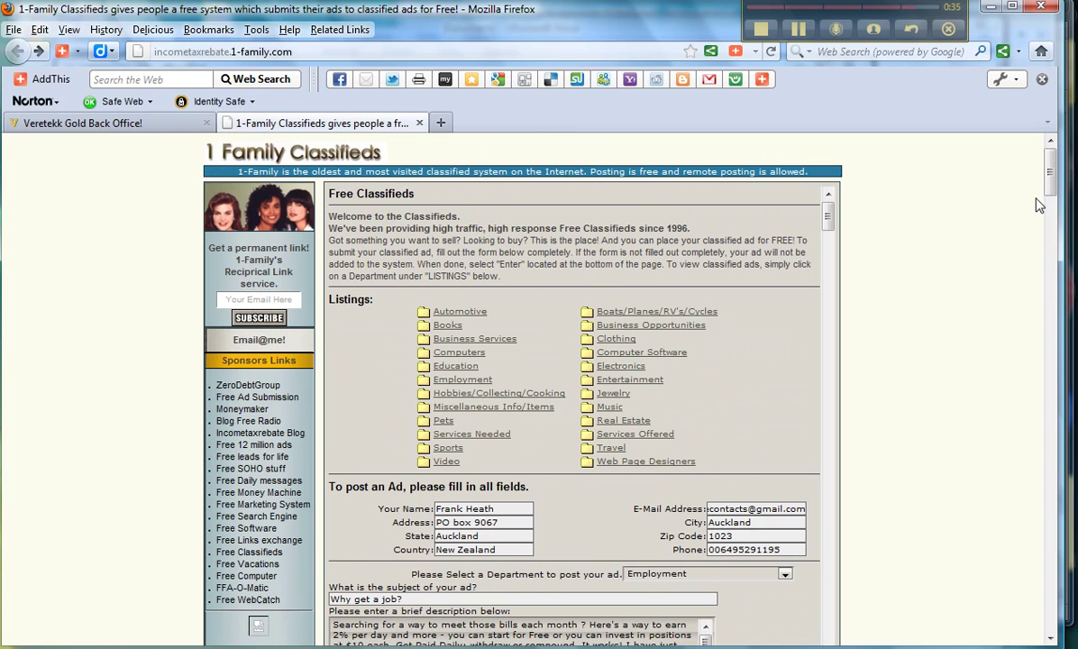
pyautogui.moveTo(1051, 173); pyautogui.dragTo(1051, 176)
pyautogui.moveTo(828, 221); pyautogui.dragTo(830, 227)
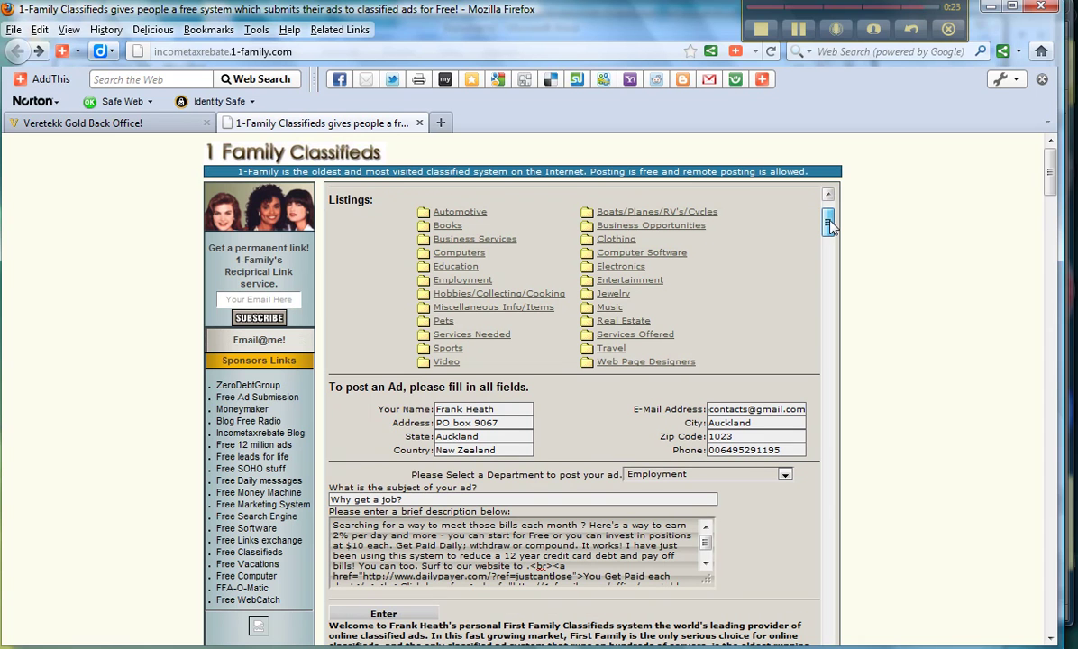